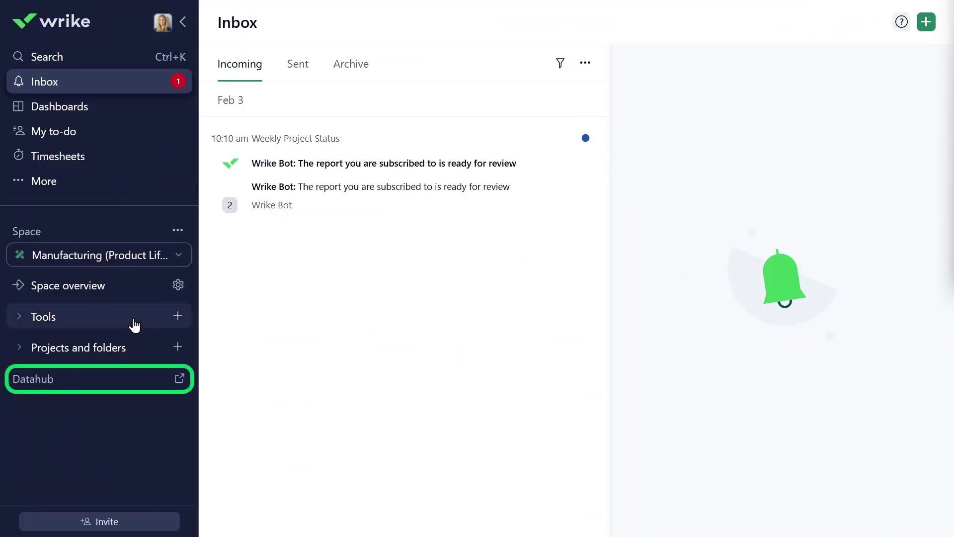
Import Vendors - Sheet1.csv into the Datahub, creating a nine-row Vendors database.
left_click(44, 381)
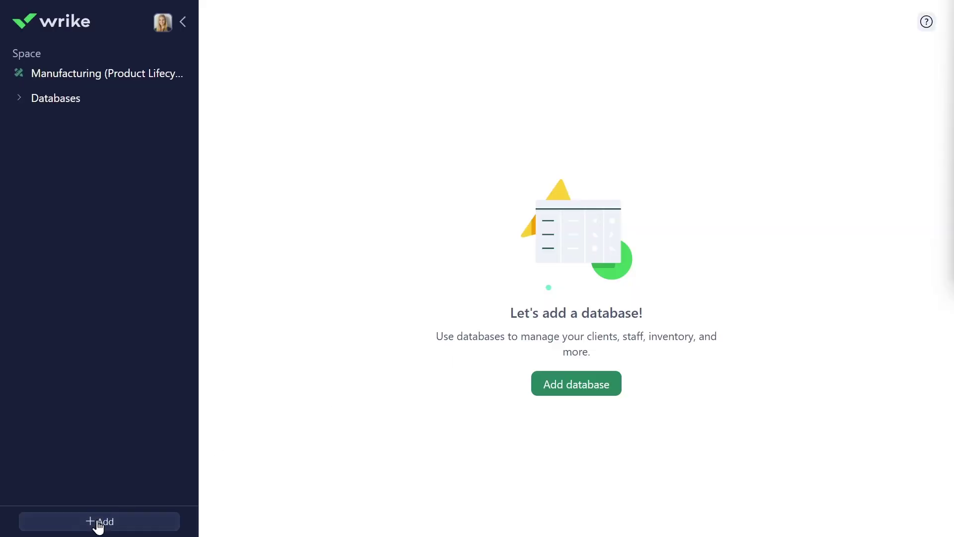
left_click(98, 522)
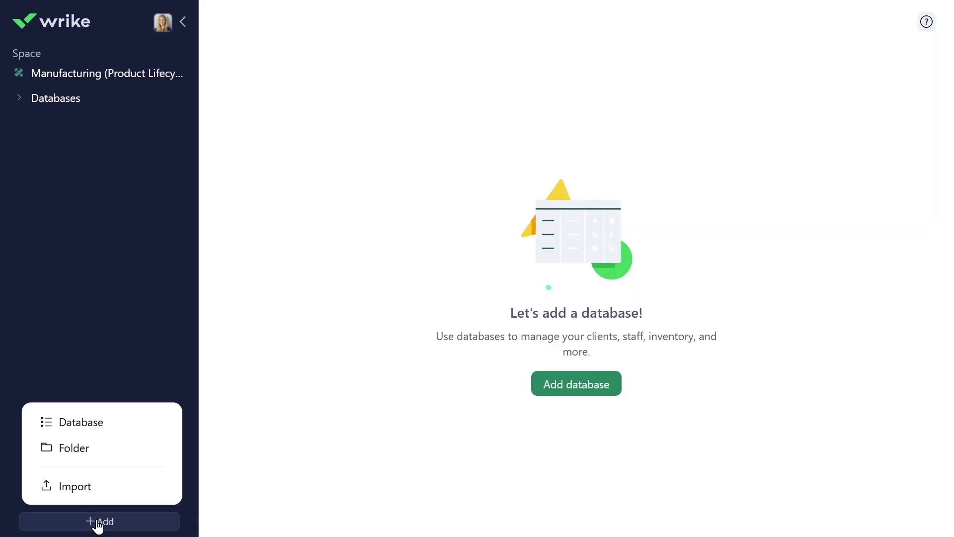
left_click(104, 493)
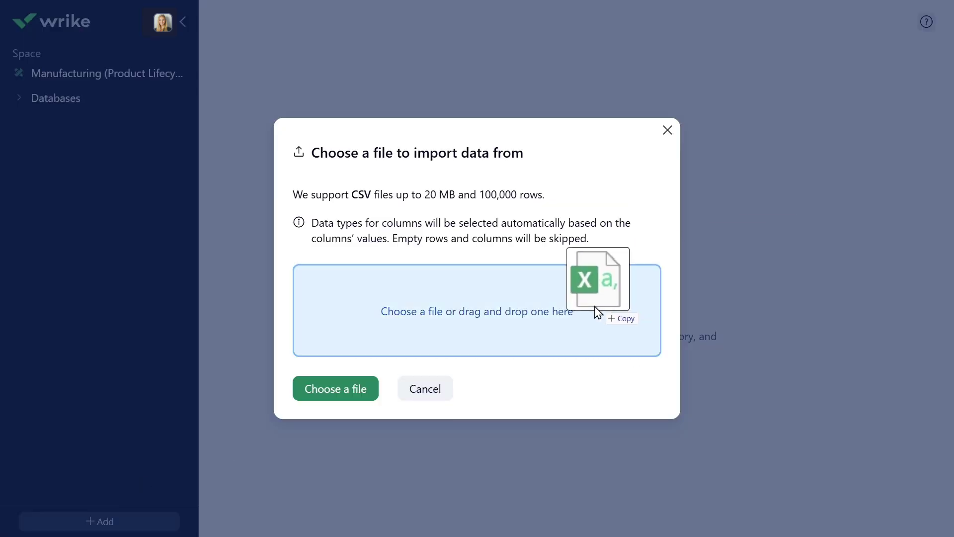
left_click_drag(838, 273, 501, 336)
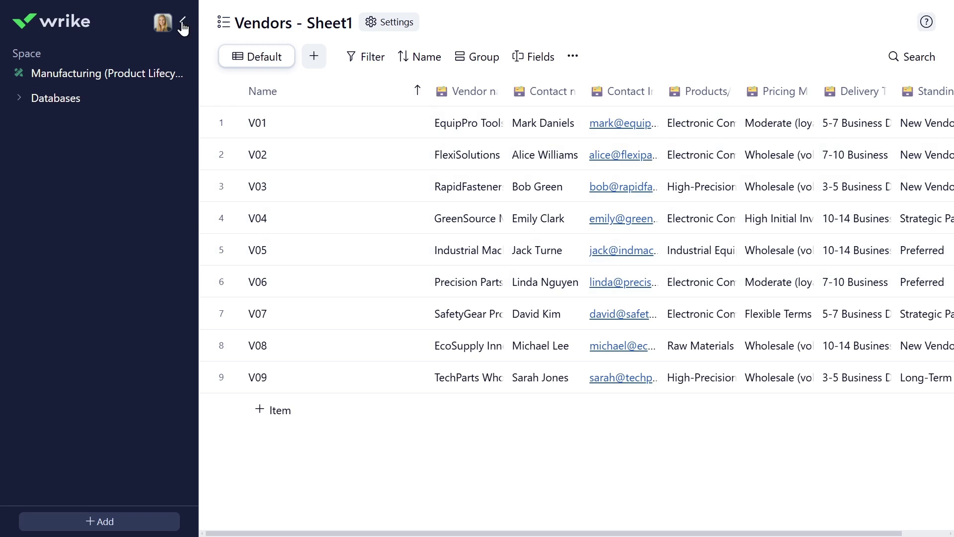
left_click(182, 28)
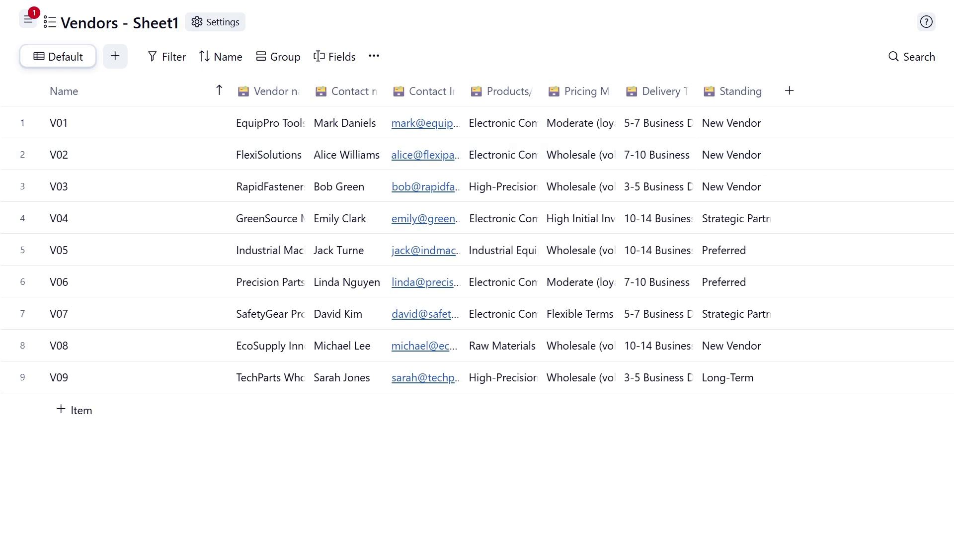
Create a colour-coded multiple-select Products/Service(s) field with five category options.
left_click(790, 91)
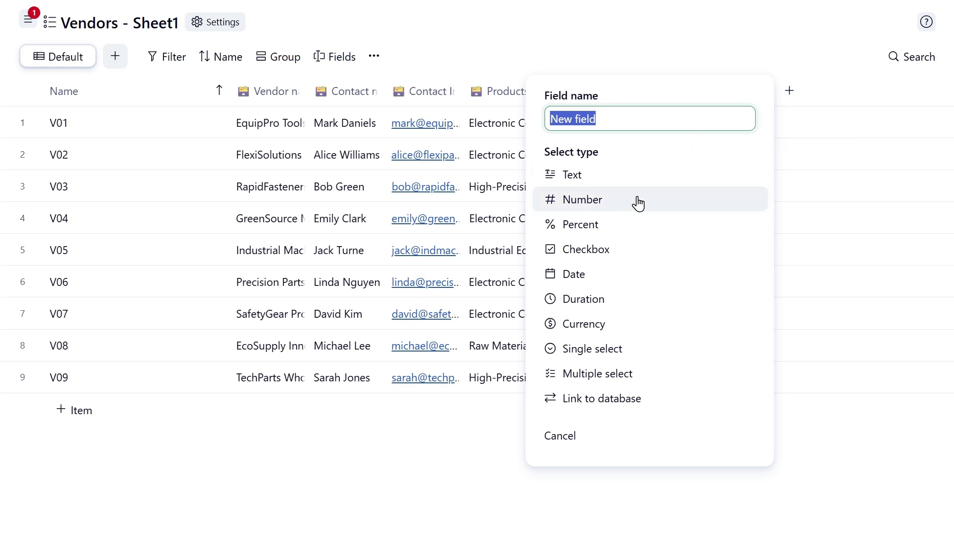
left_click(588, 373)
type("Products/Service(s")
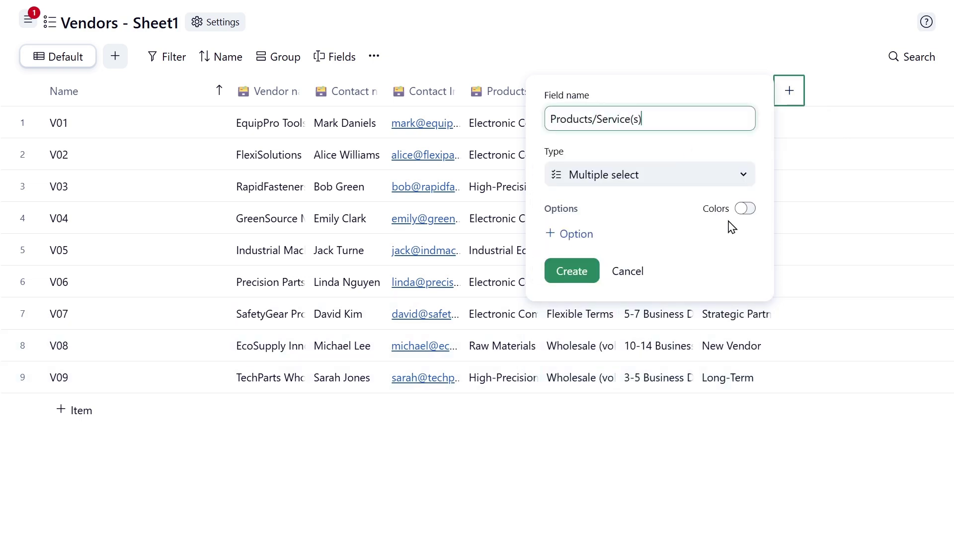
left_click(746, 209)
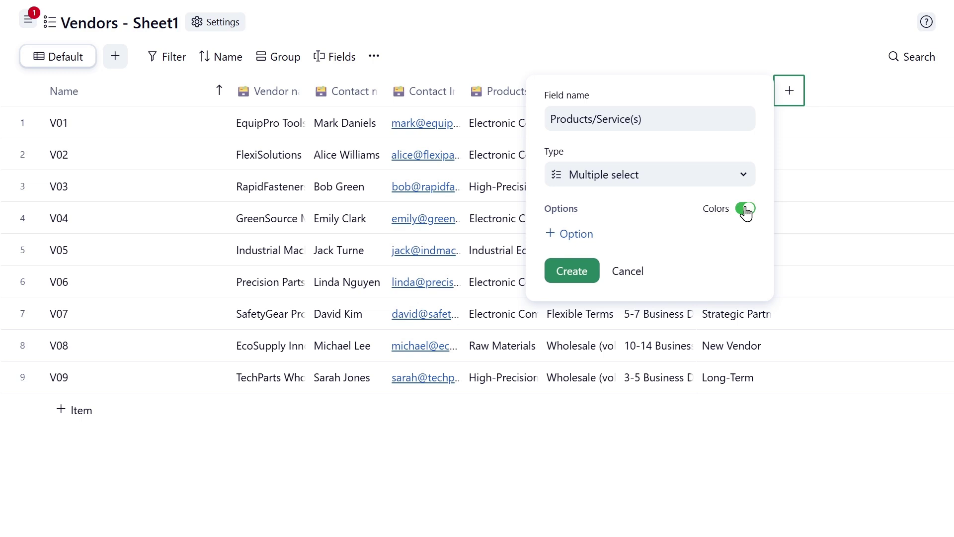
left_click(573, 234)
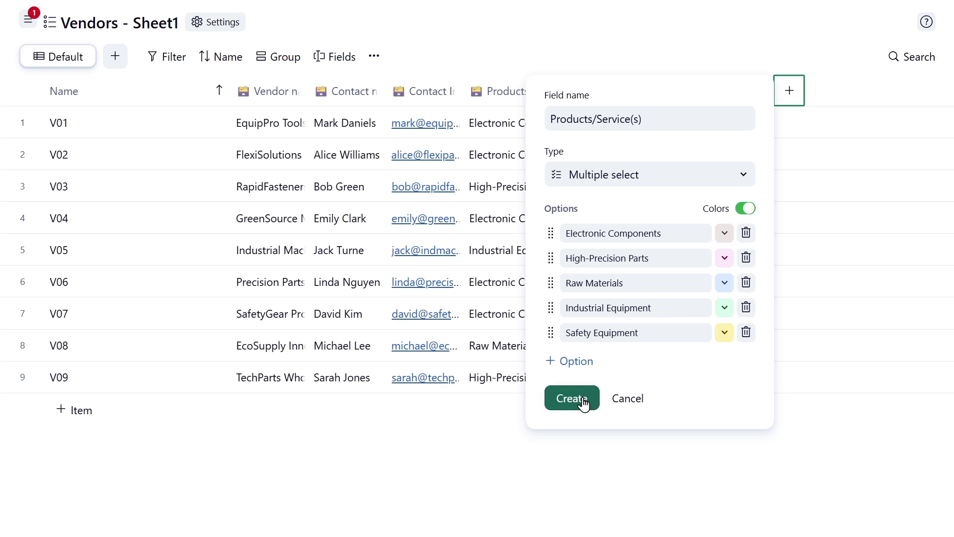
left_click(571, 399)
Tag vendor V01 with Electronic Components and V02 with Safety Equipment.
left_click(829, 124)
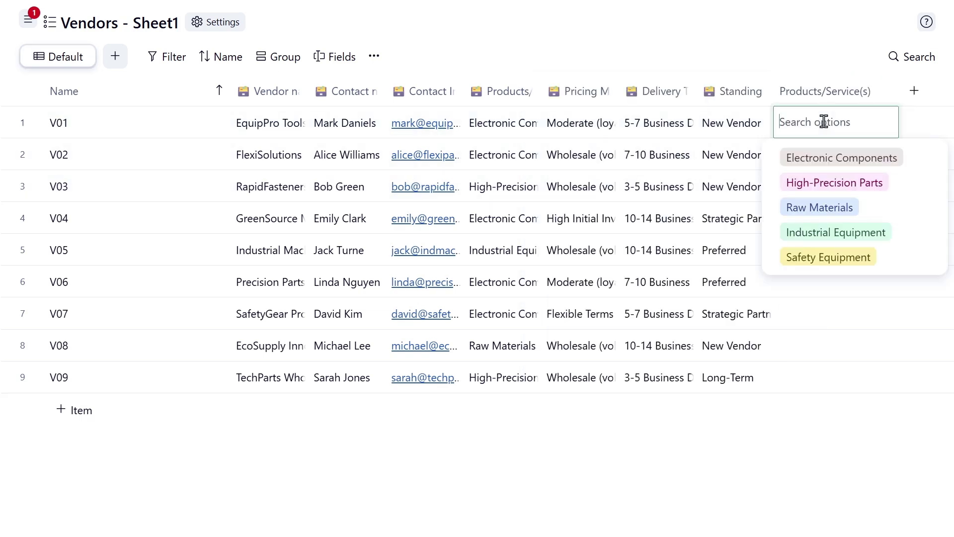
left_click(830, 158)
left_click(836, 57)
left_click(820, 157)
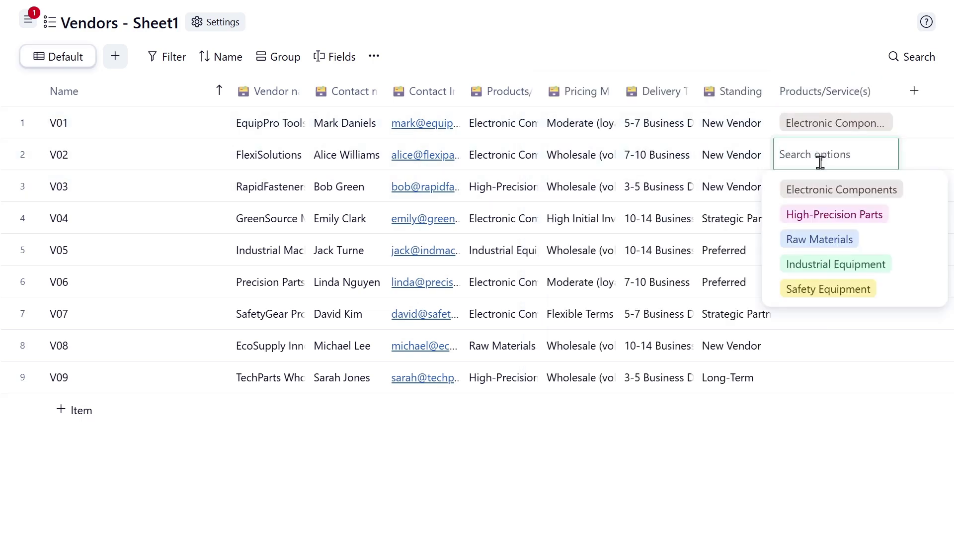
left_click(829, 289)
left_click(826, 46)
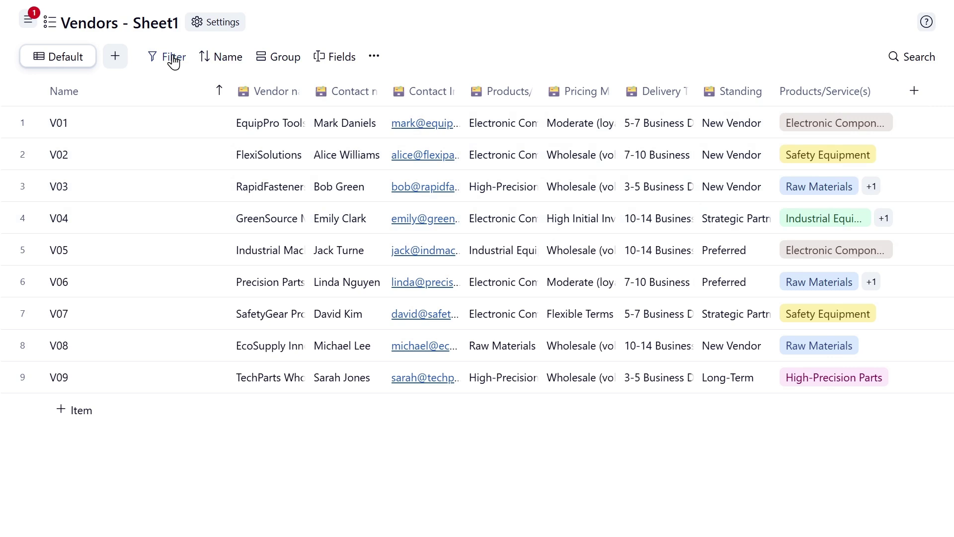
Filter vendors to Products/Service(s) is any of Electronic Components or High-Precision Parts.
left_click(173, 59)
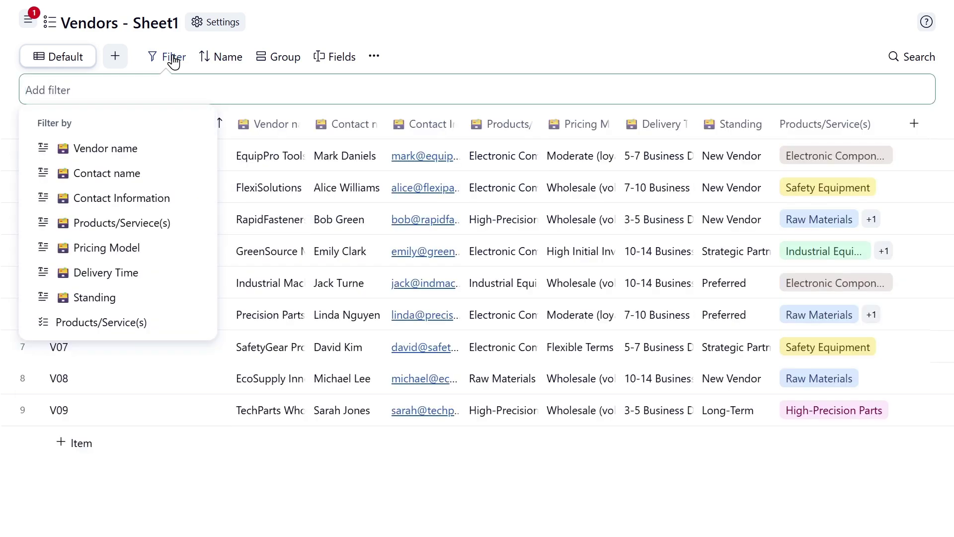
left_click(79, 330)
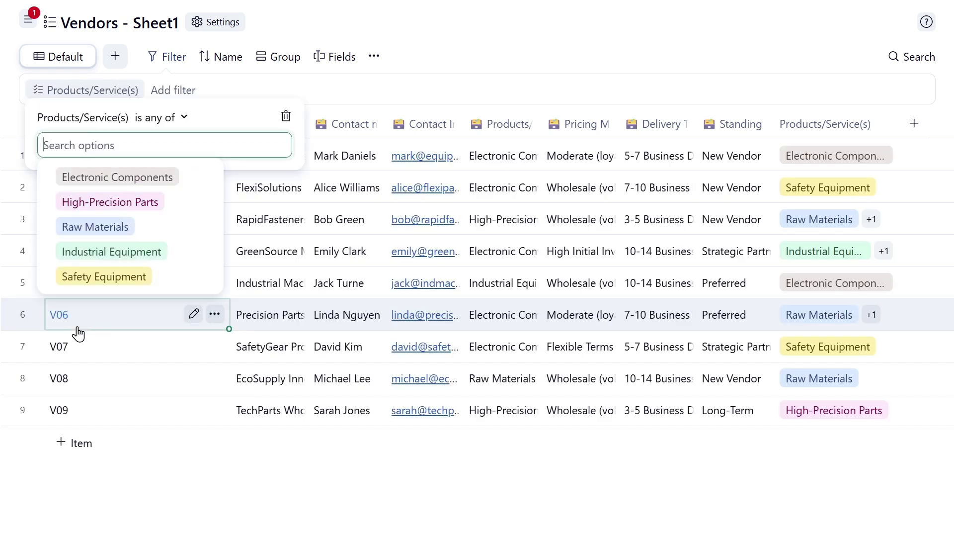
left_click(127, 177)
left_click(129, 179)
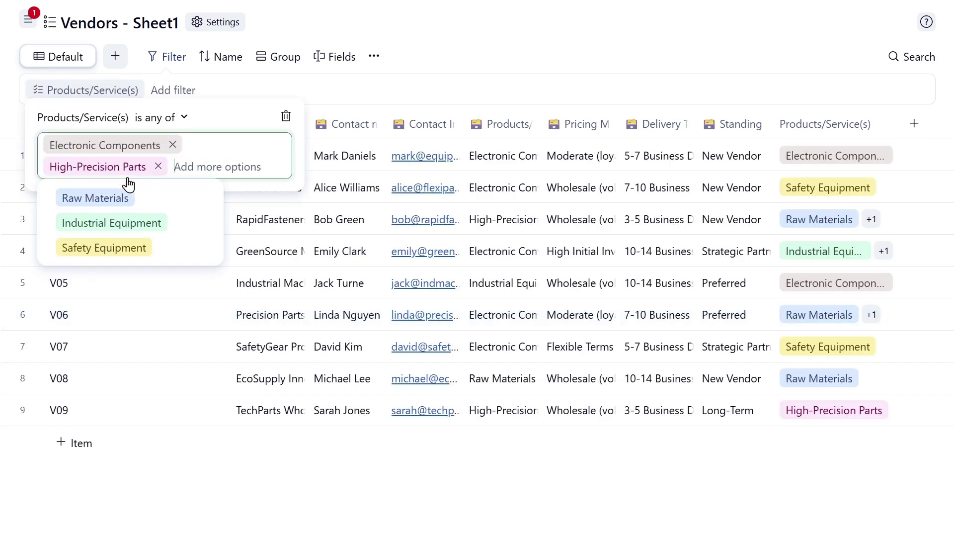
left_click(839, 314)
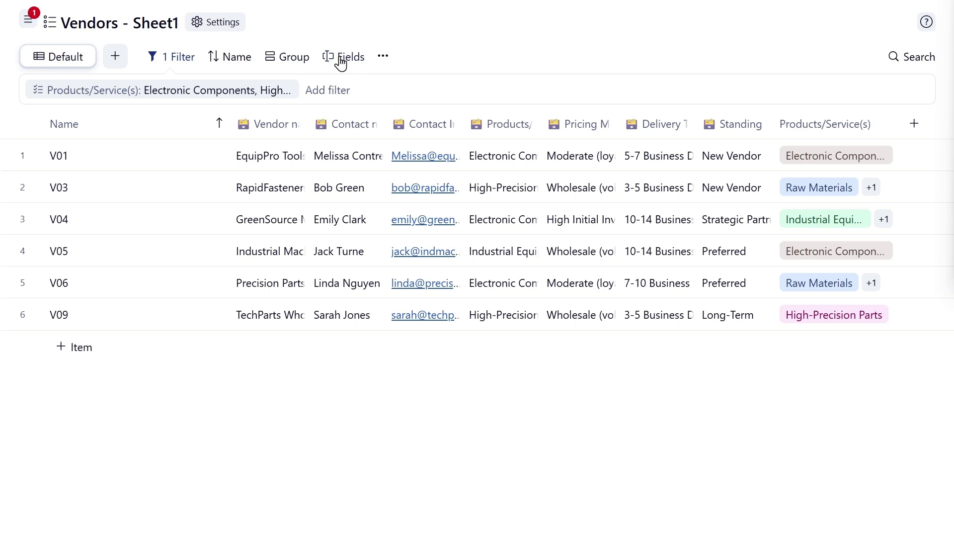
Group vendors by Pricing Model and sort them by Delivery Time.
left_click(288, 58)
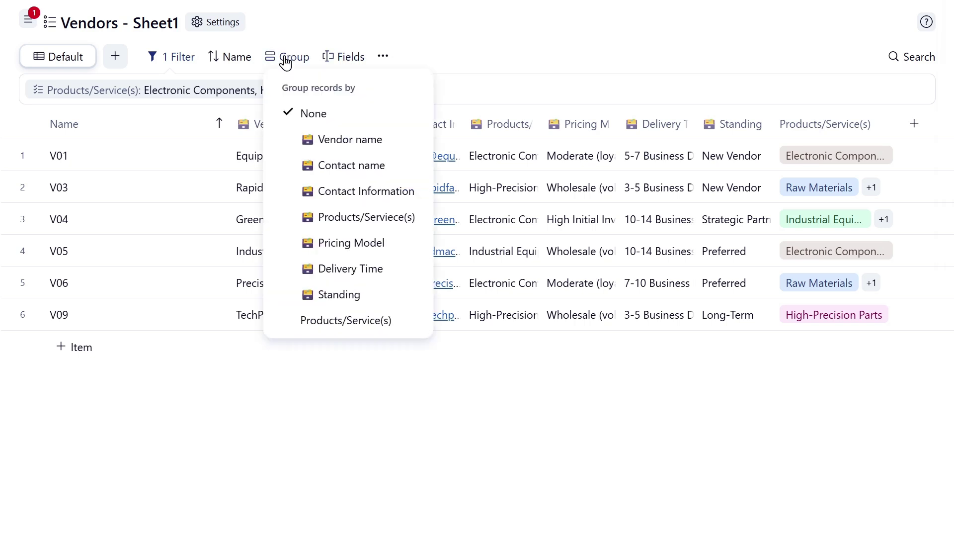
left_click(351, 243)
left_click(221, 60)
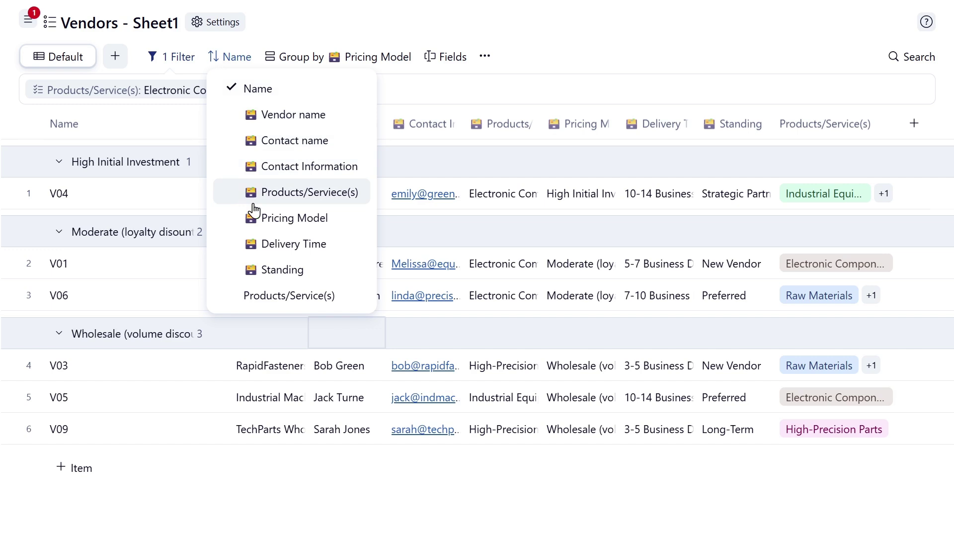
left_click(270, 247)
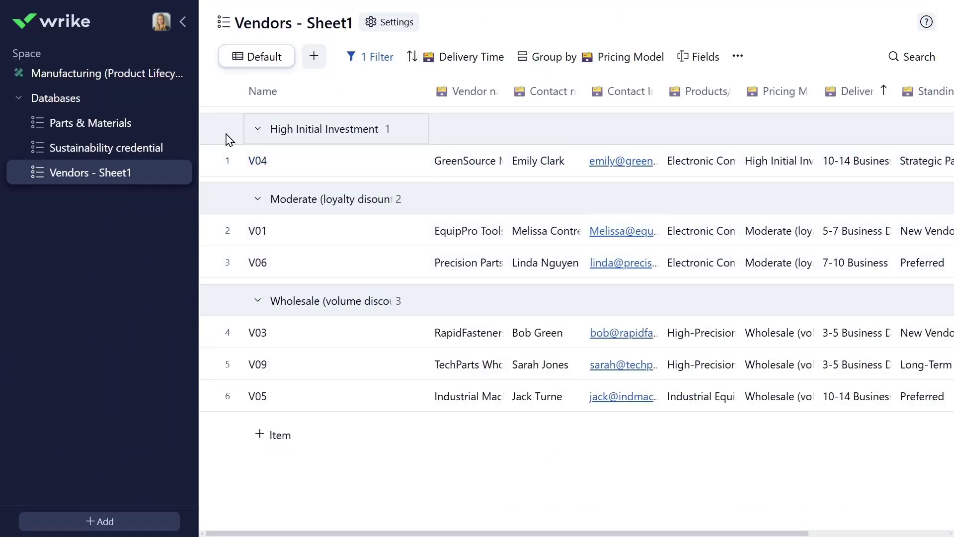
Add a Vendor field to Parts & Materials linked to the Vendors - Sheet1 database.
left_click(114, 123)
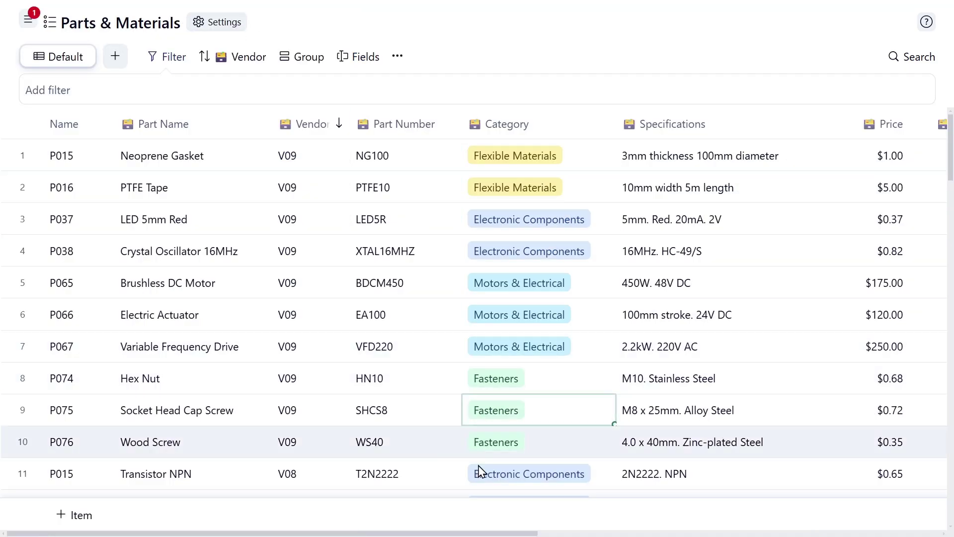
left_click_drag(478, 534, 887, 534)
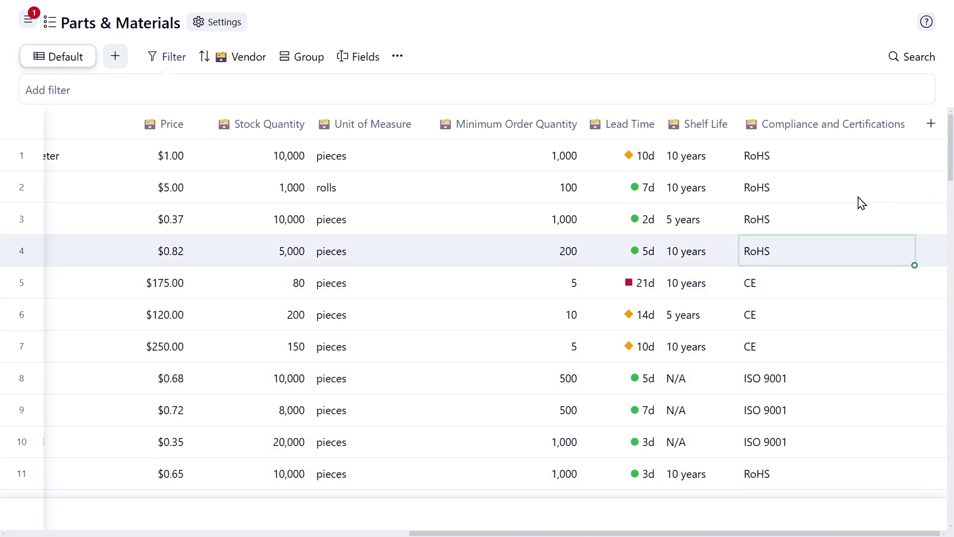
left_click(932, 134)
type("Vendor")
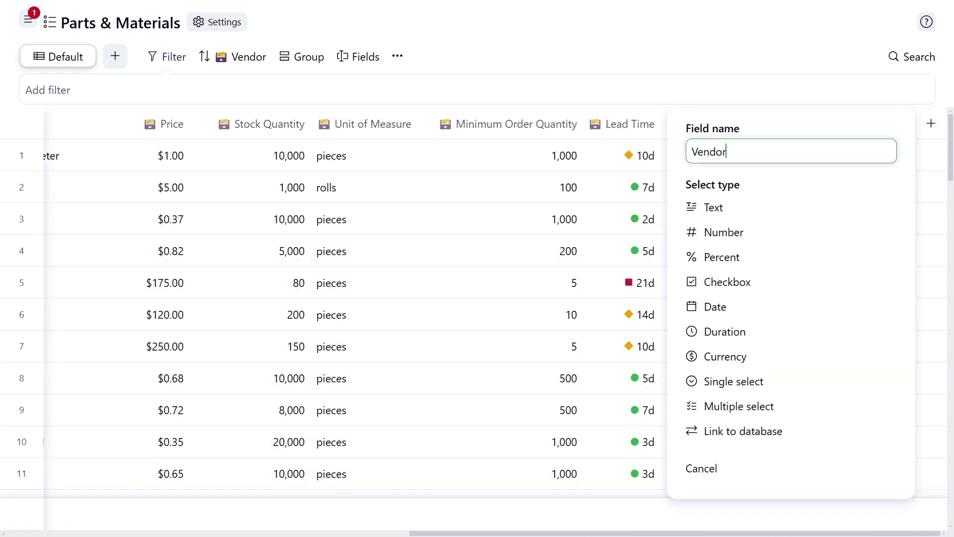
left_click(743, 436)
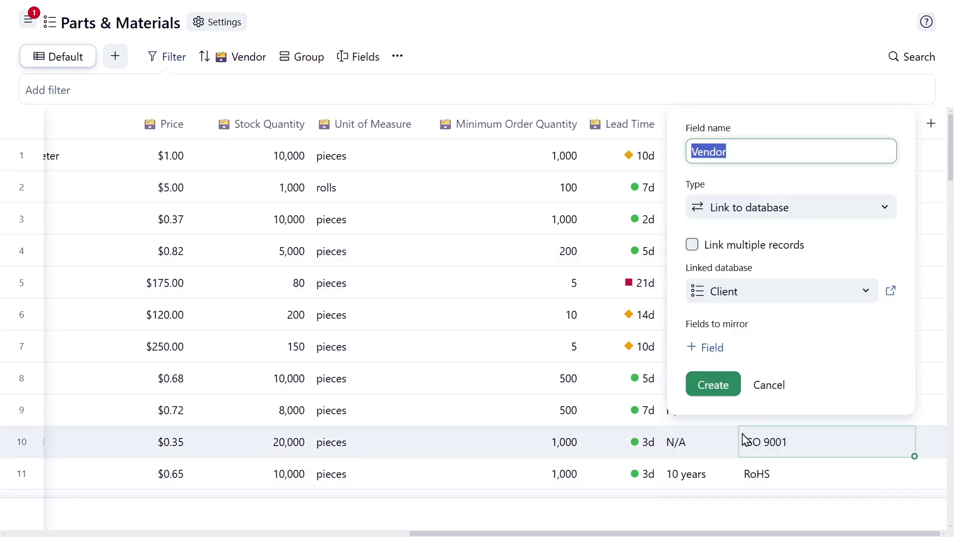
left_click(866, 291)
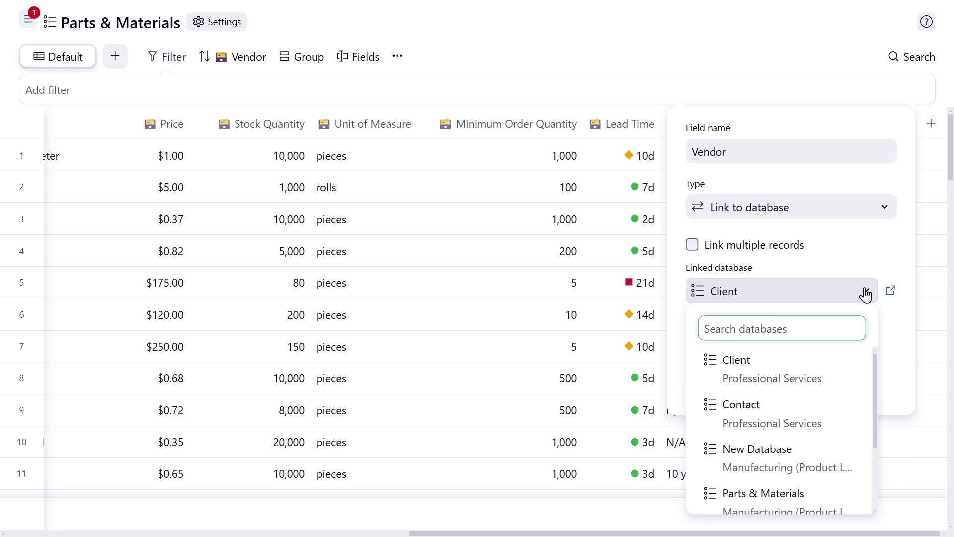
scroll(824, 396, "down", 3)
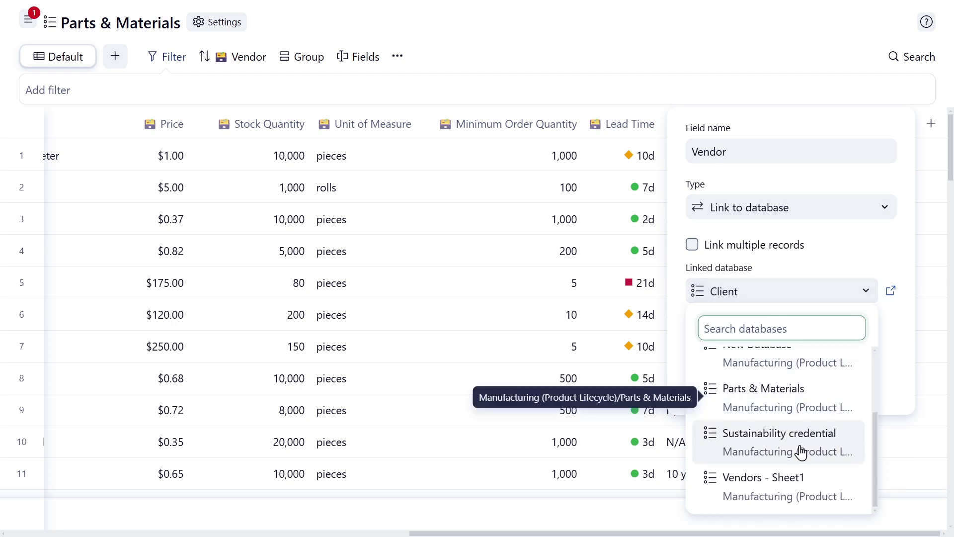
left_click(789, 497)
left_click(733, 388)
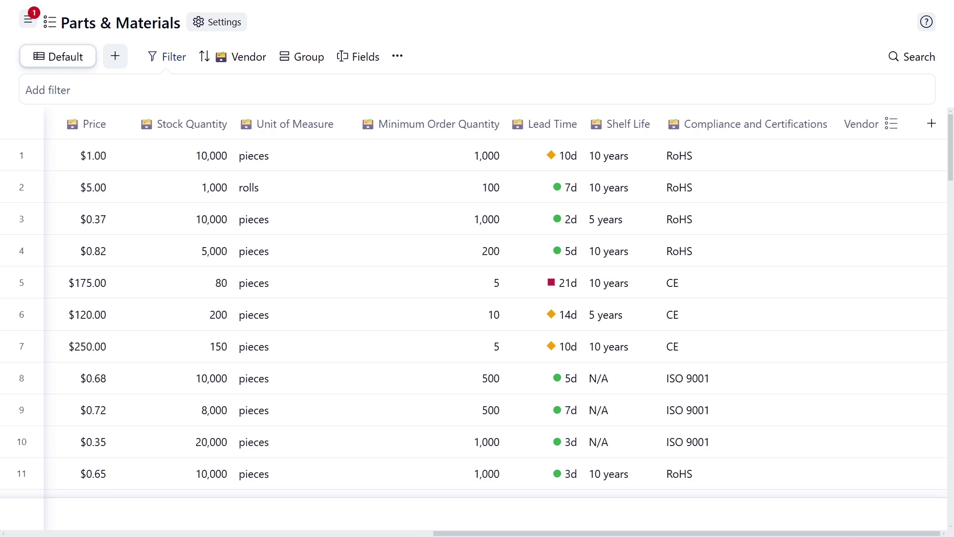
Assign vendor V07 to the first part and V09 to the part in row 4.
left_click(886, 160)
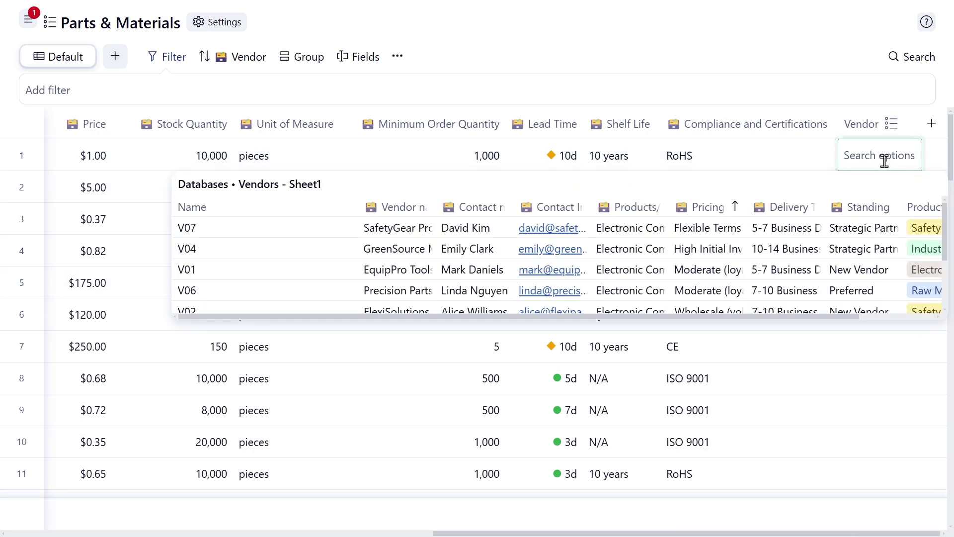
left_click(321, 231)
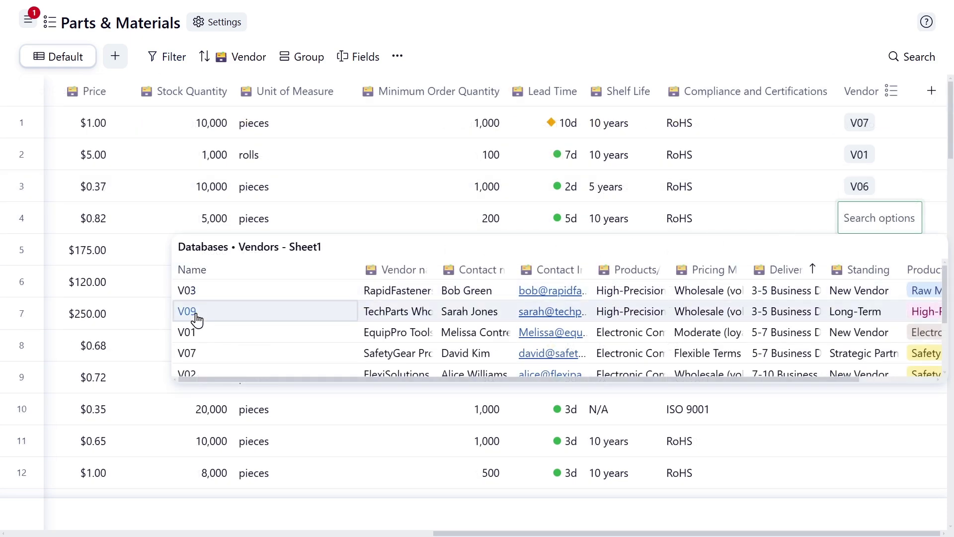
left_click(196, 319)
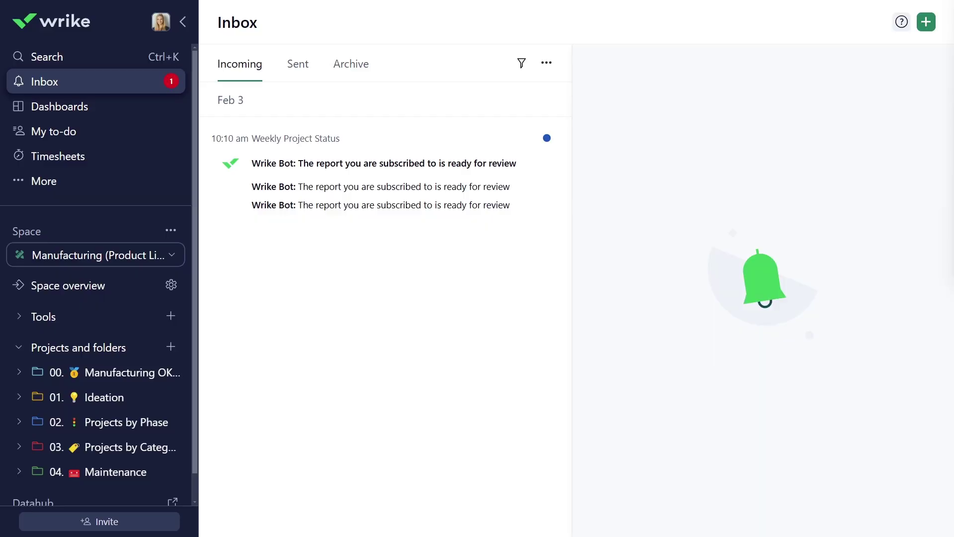
In Ideation, start a Potential Key Vendor custom field of type Link to database.
left_click(96, 404)
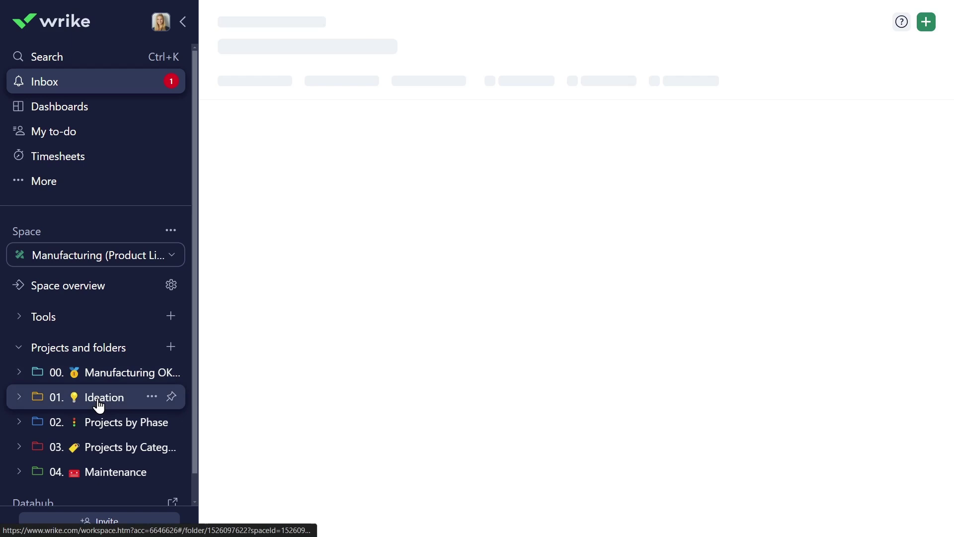
left_click(183, 21)
scroll(404, 488, "right", 5)
scroll(927, 465, "right", 5)
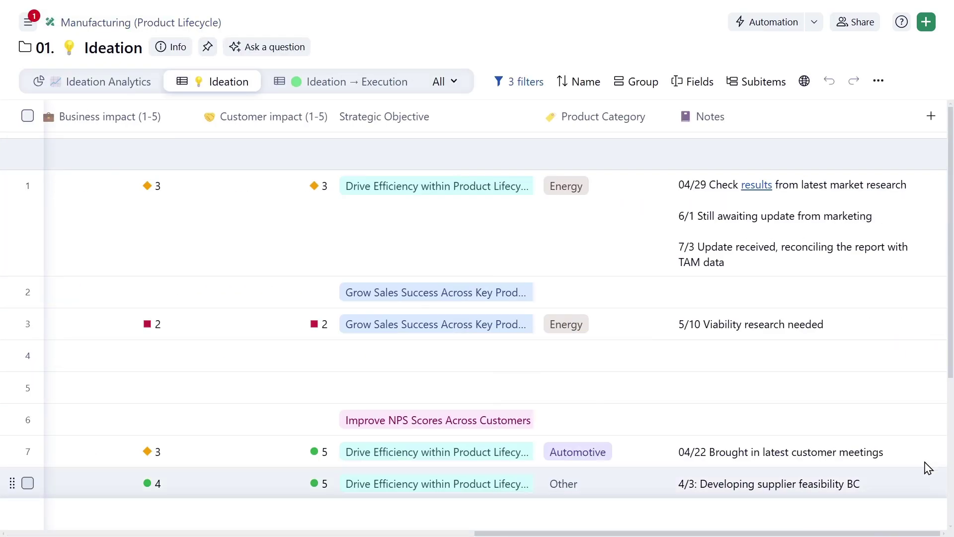
left_click(930, 118)
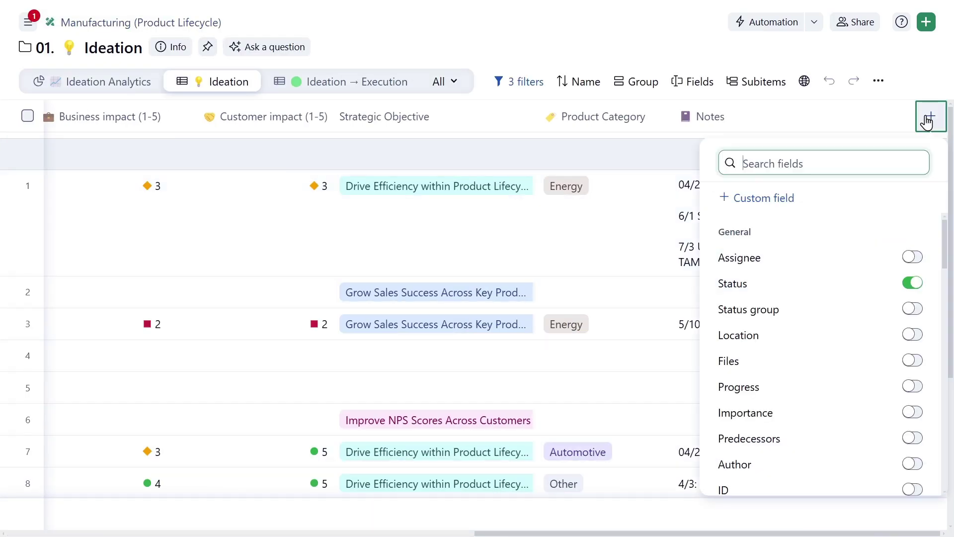
left_click(764, 198)
type("Potential Key Vendor")
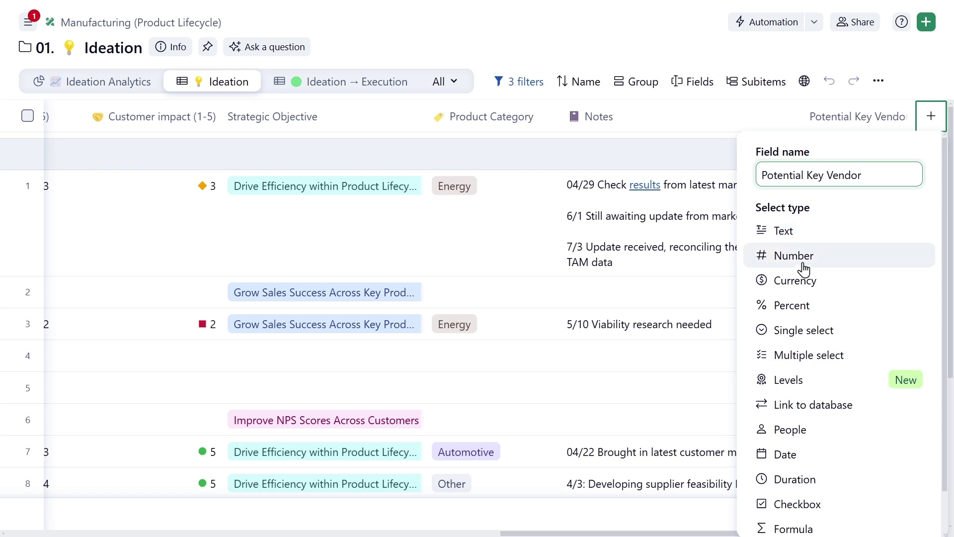
left_click(813, 407)
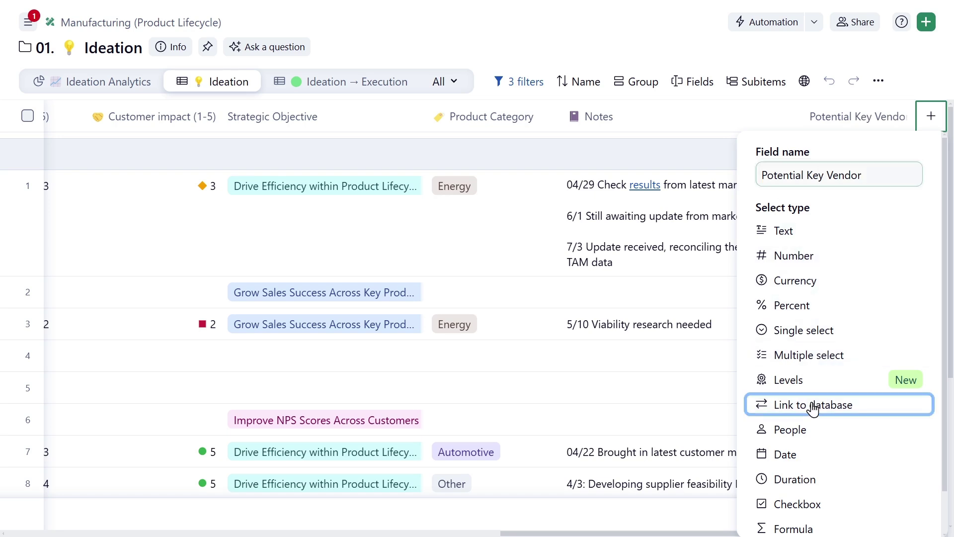
left_click(813, 406)
Link the field to Vendors - Sheet1 mirroring Vendor name, and set the first idea to V09.
left_click(850, 316)
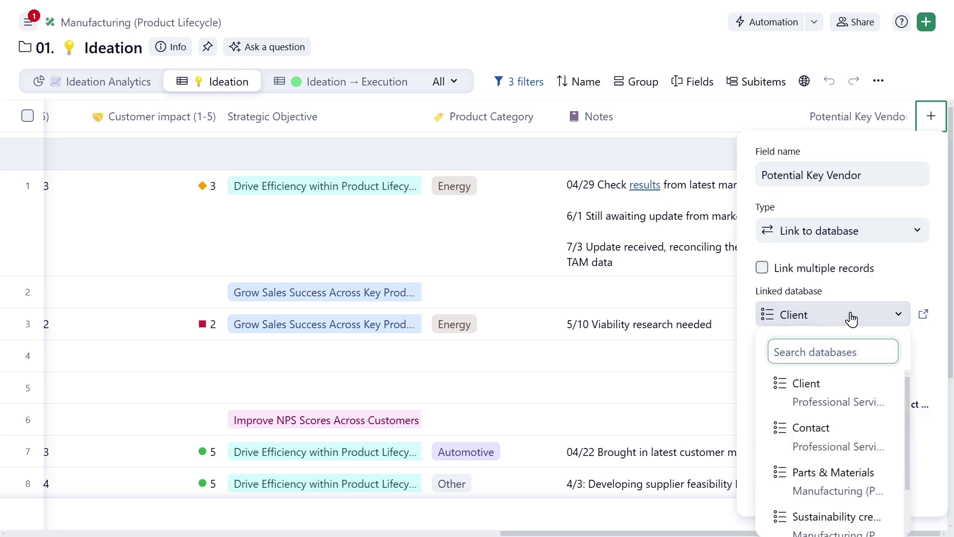
scroll(850, 394, "down", 2)
left_click(852, 277)
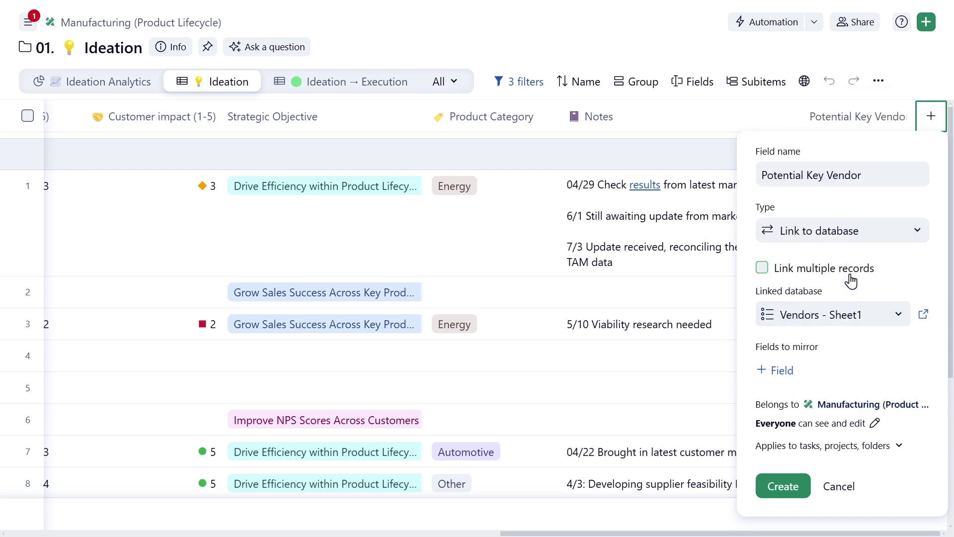
left_click(783, 373)
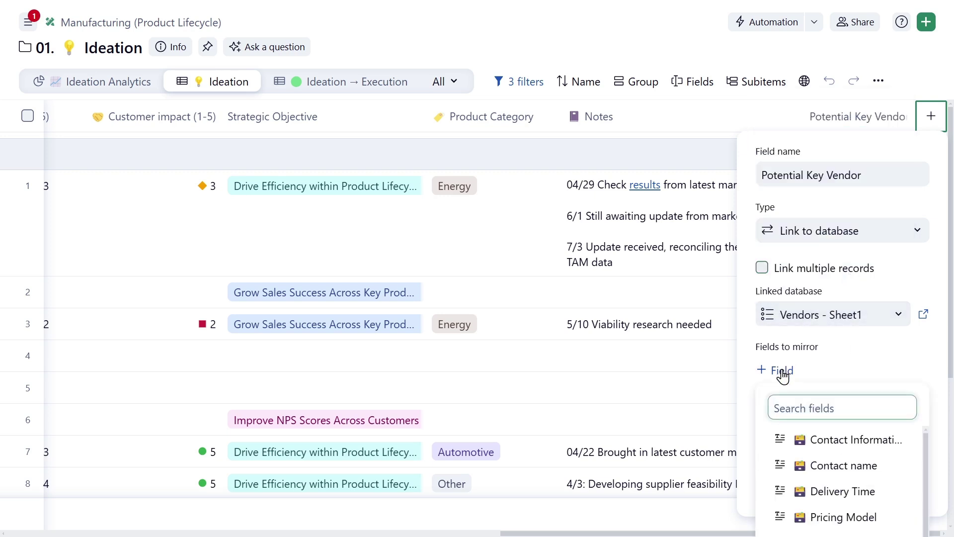
scroll(825, 449, "down", 3)
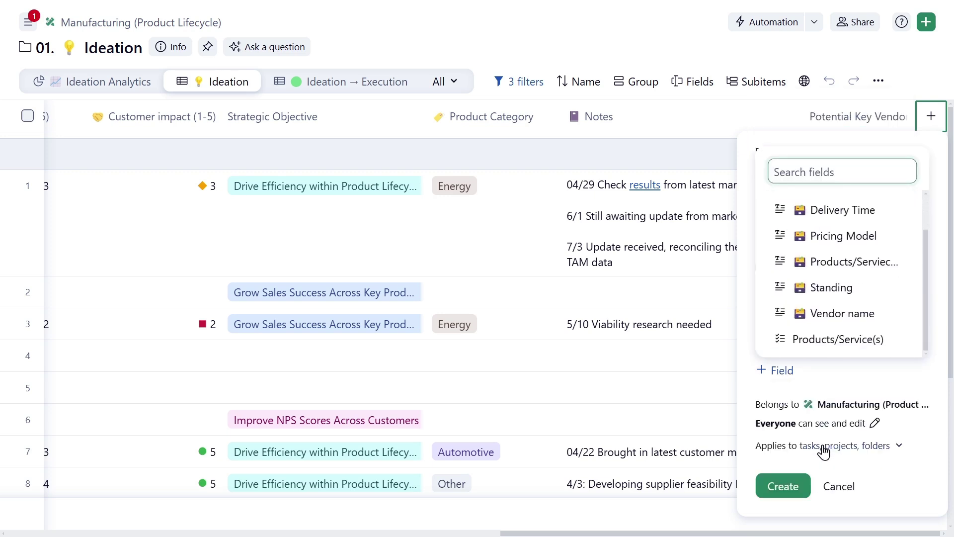
left_click(819, 320)
left_click(777, 512)
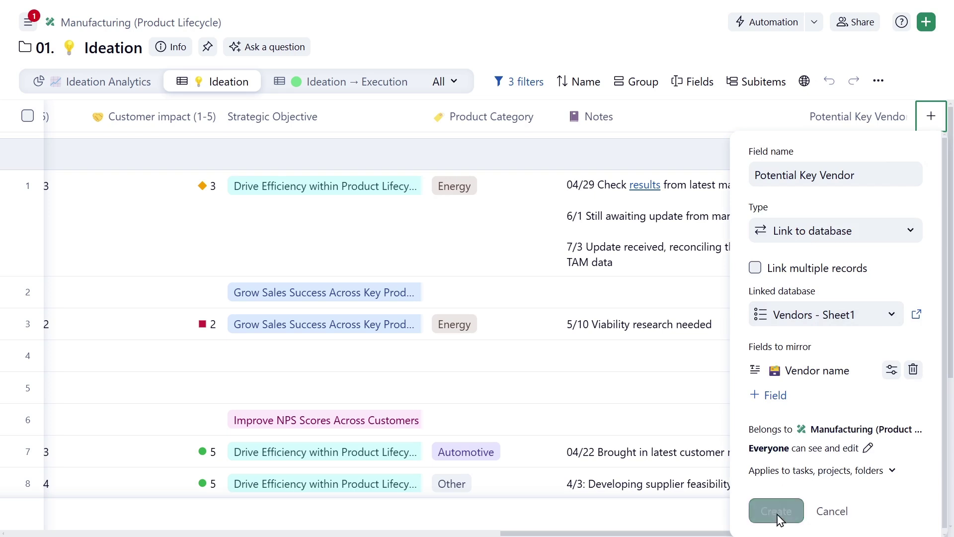
left_click(743, 185)
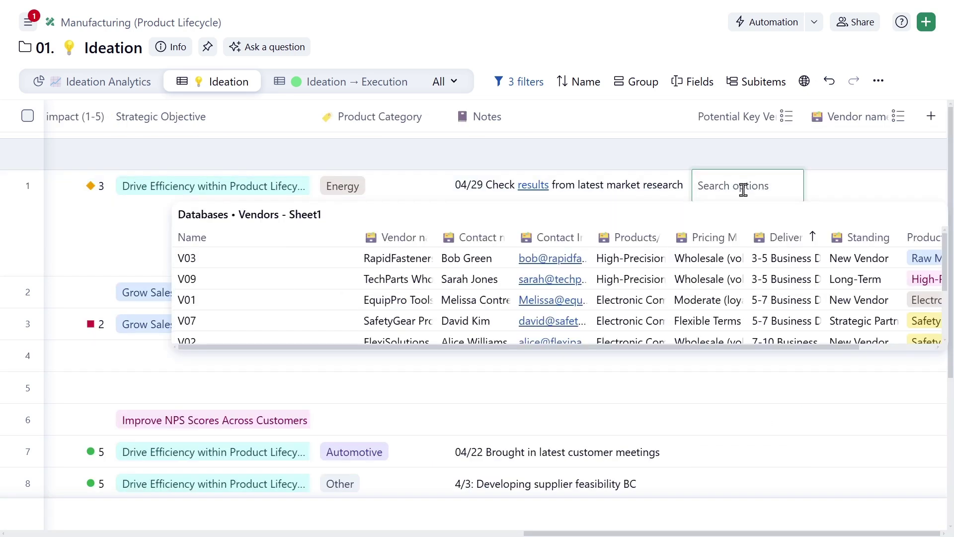
left_click(188, 280)
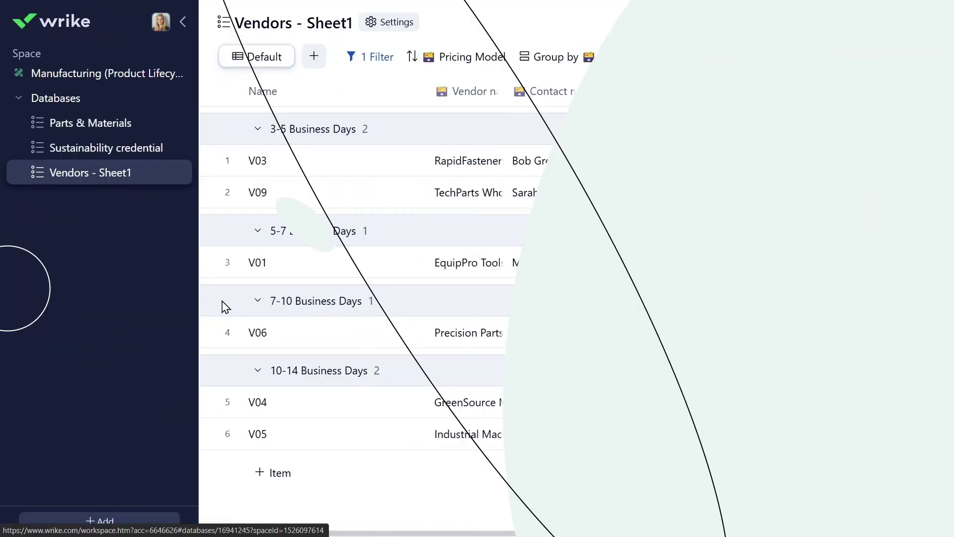
Replace V01's contact person in the email link's display text and mailto address.
left_click(619, 277)
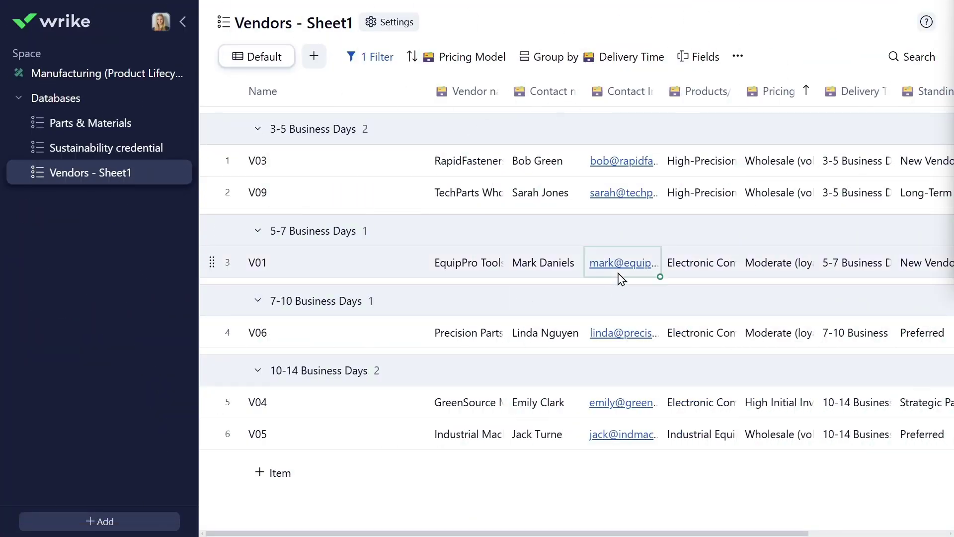
left_click(619, 271)
left_click(637, 269)
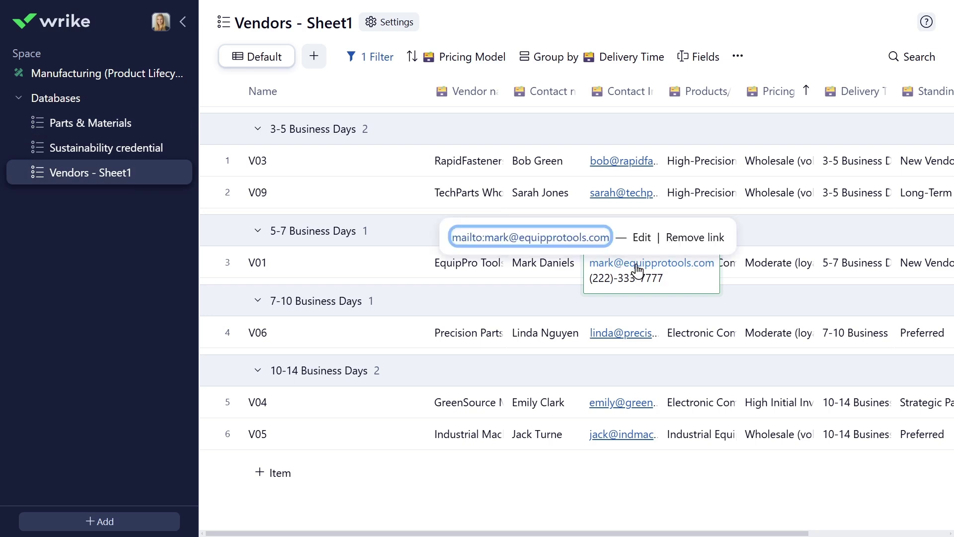
left_click(654, 238)
left_click_drag(631, 355, 615, 355)
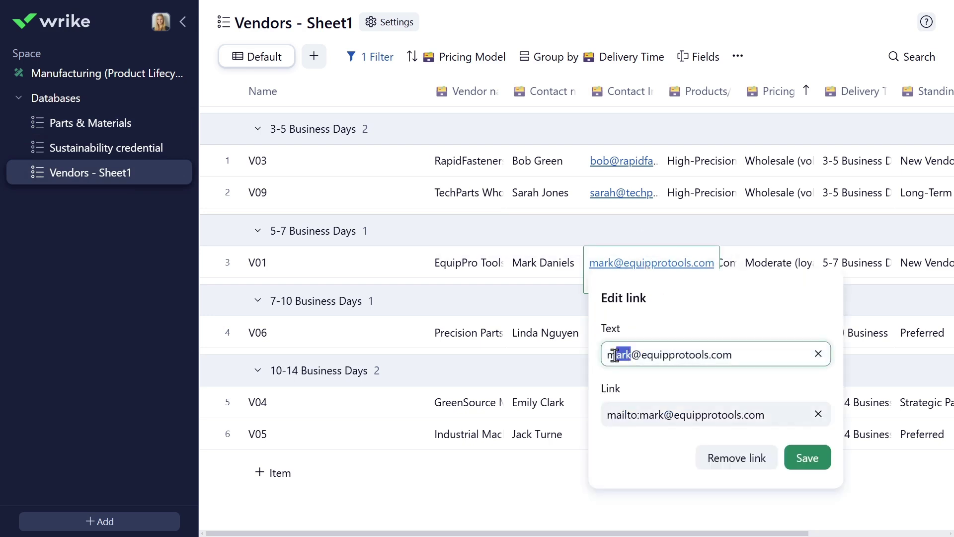
type("Meliss")
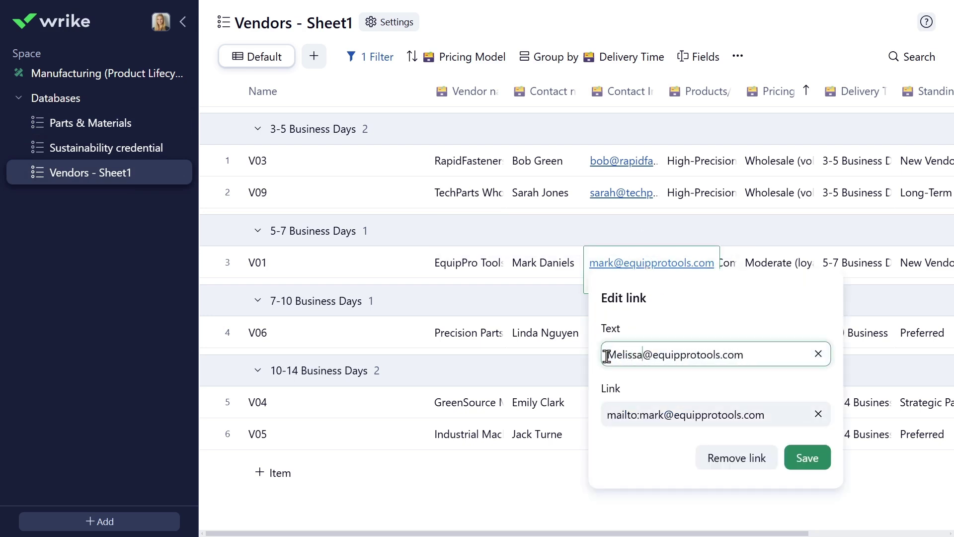
double_click(652, 415)
type("meliss")
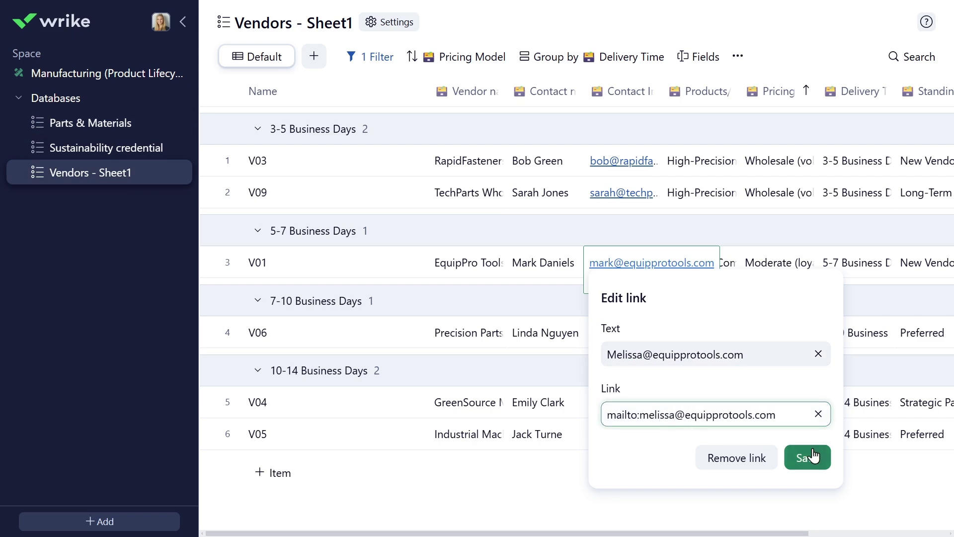
left_click(814, 455)
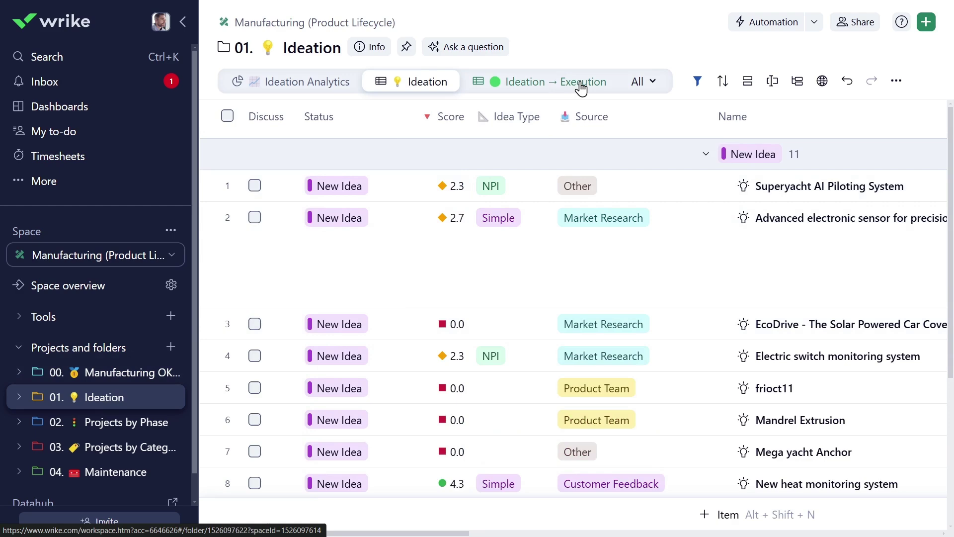
left_click(580, 83)
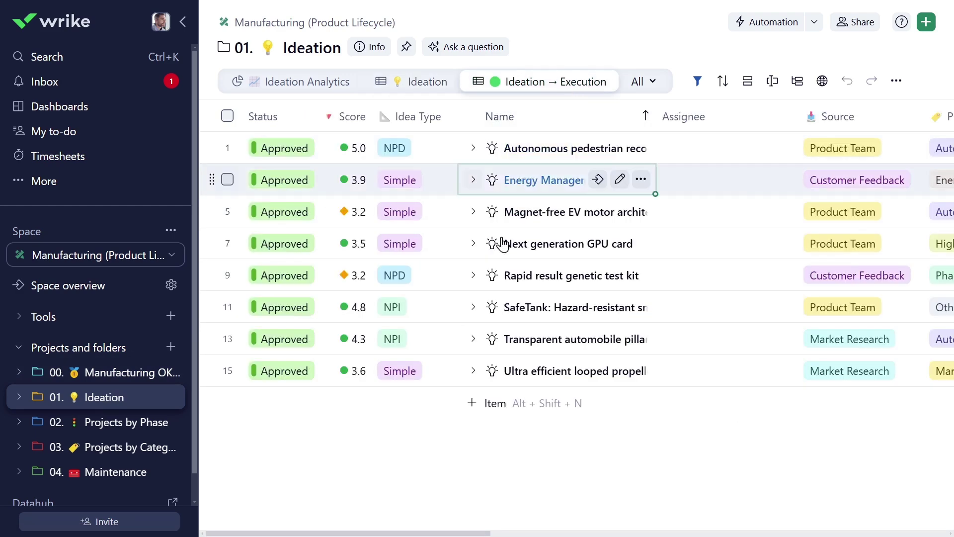
left_click_drag(403, 535, 857, 534)
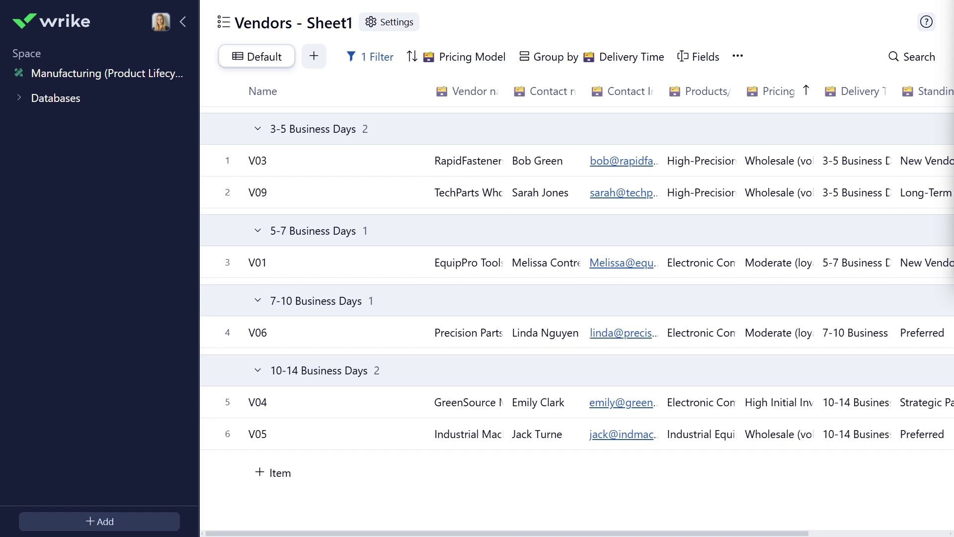
Create the America, APAC, Europe, Global Partners and MEA folders in the Datahub.
left_click(118, 522)
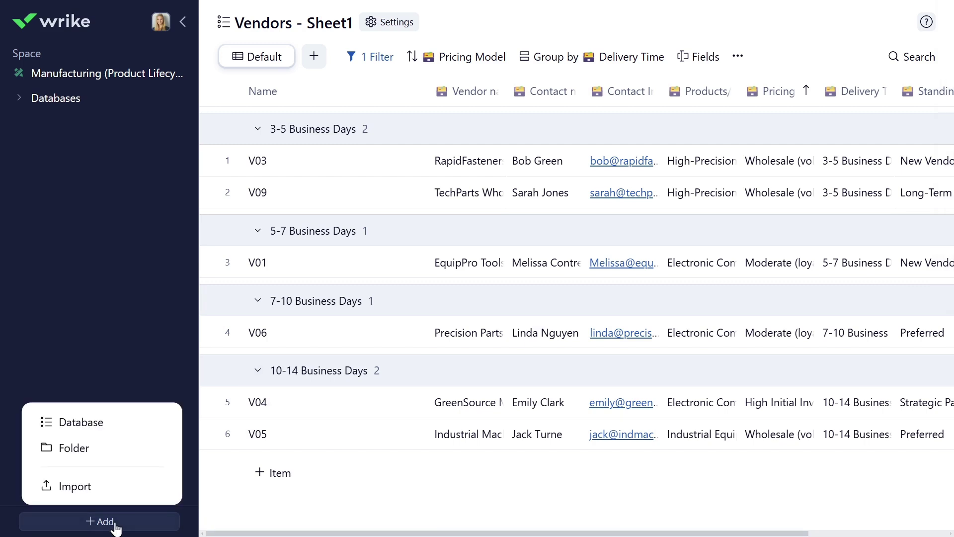
left_click(75, 448)
type("America")
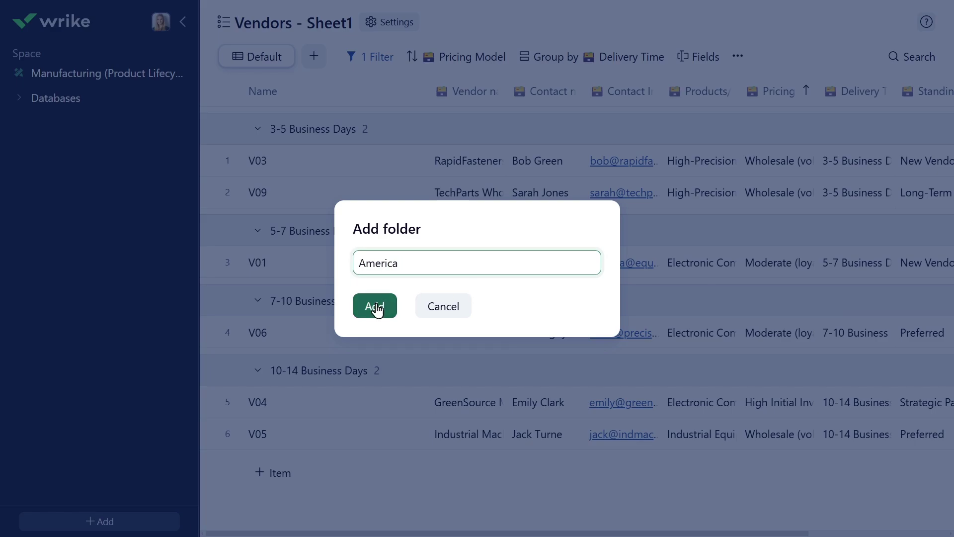
left_click(376, 310)
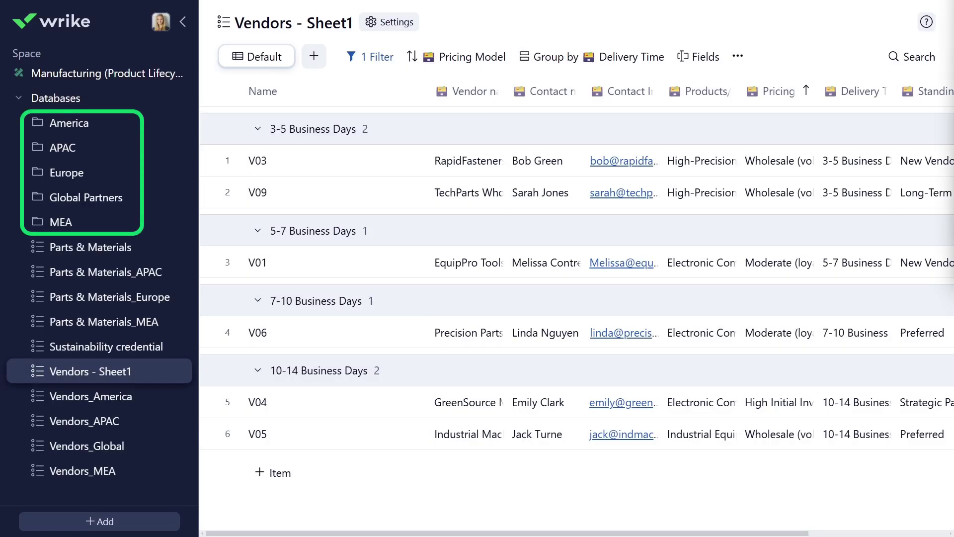
Move Parts & Materials_APAC and Vendors_APAC into APAC, and Vendors_America into America.
left_click_drag(97, 272, 98, 148)
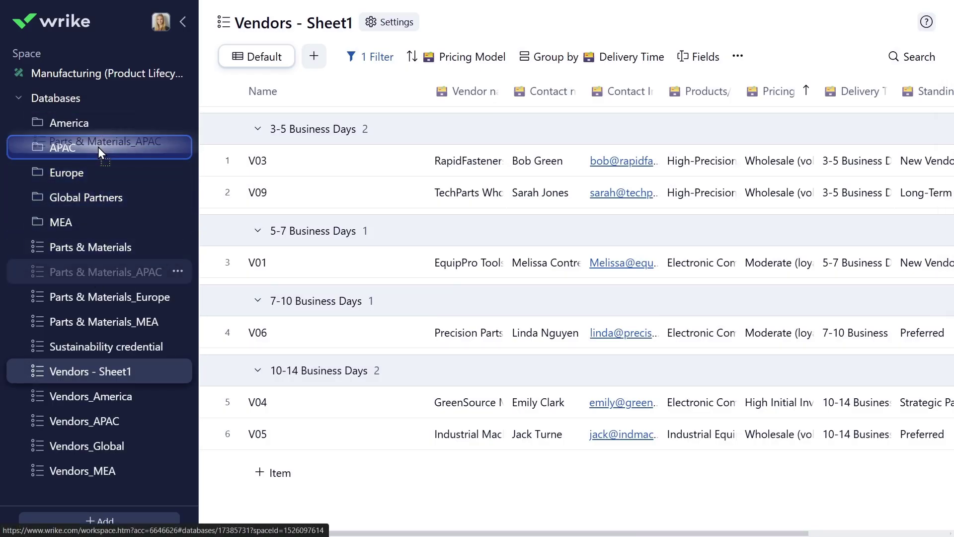
left_click_drag(112, 396, 94, 128)
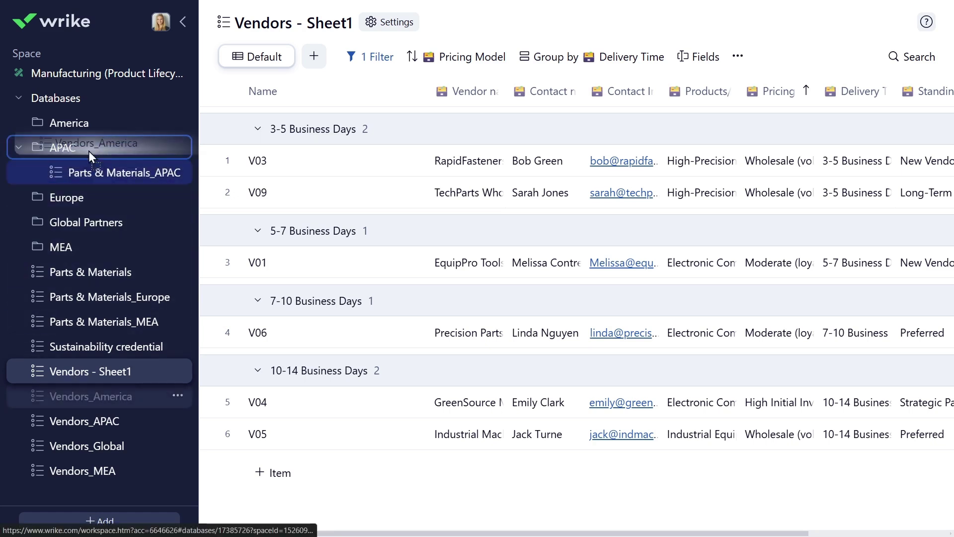
mouse_move(84, 421)
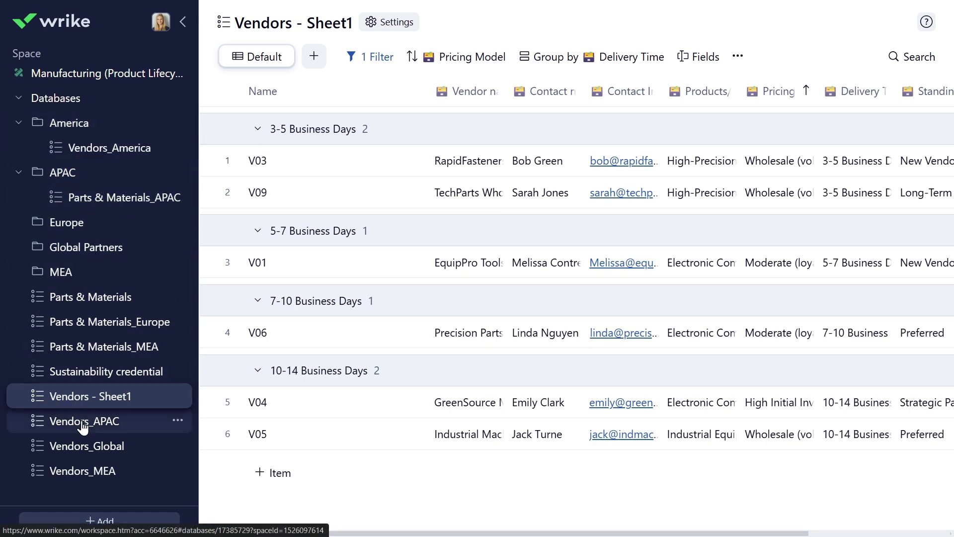
left_click_drag(53, 310, 67, 183)
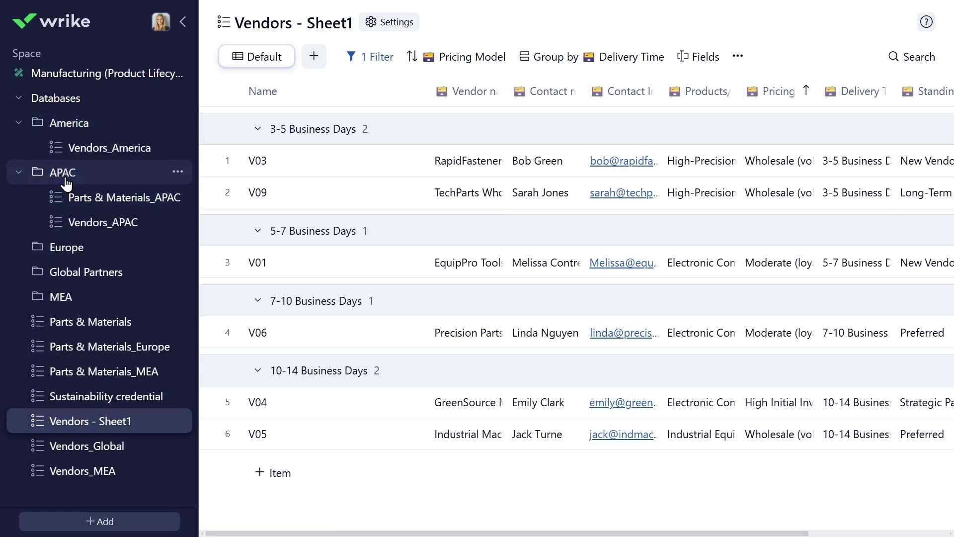